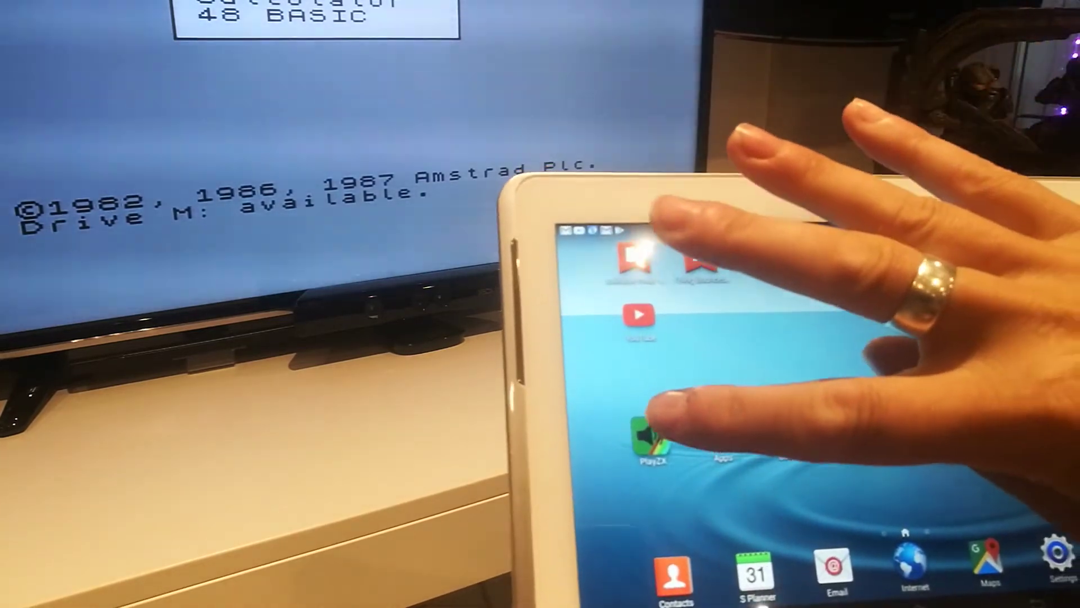
Open the PlayZX tape library, browse the All tab's A–Z list, then return to Search.
left_click(648, 435)
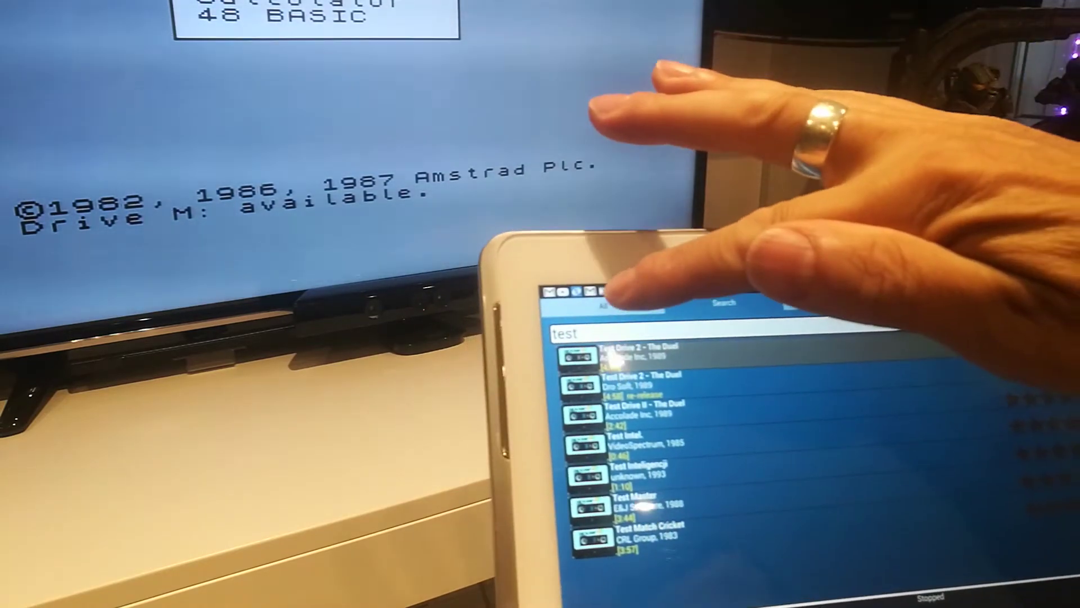
left_click(620, 300)
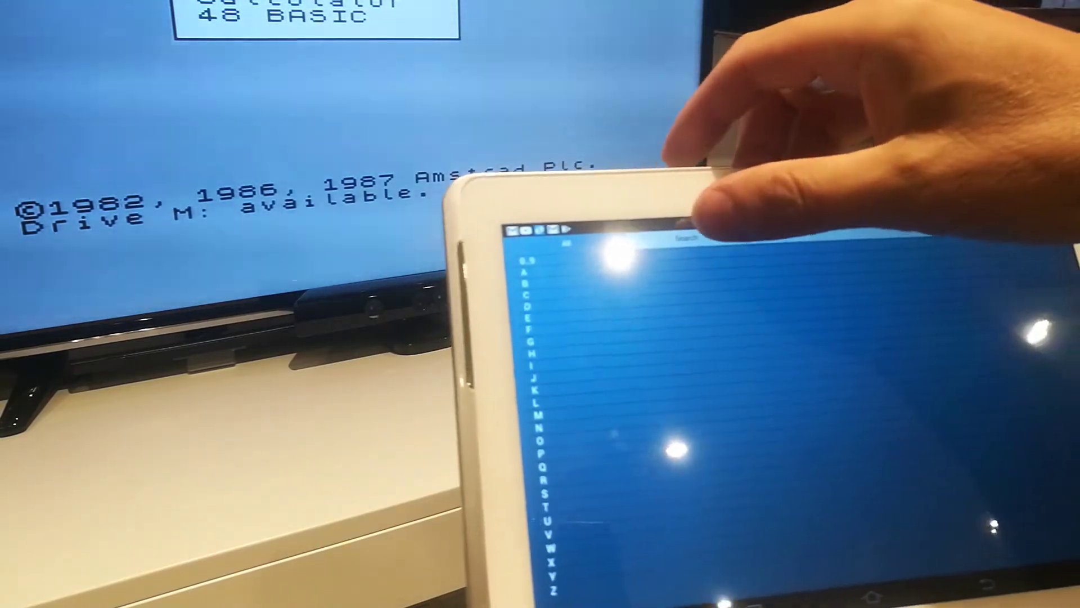
left_click(697, 240)
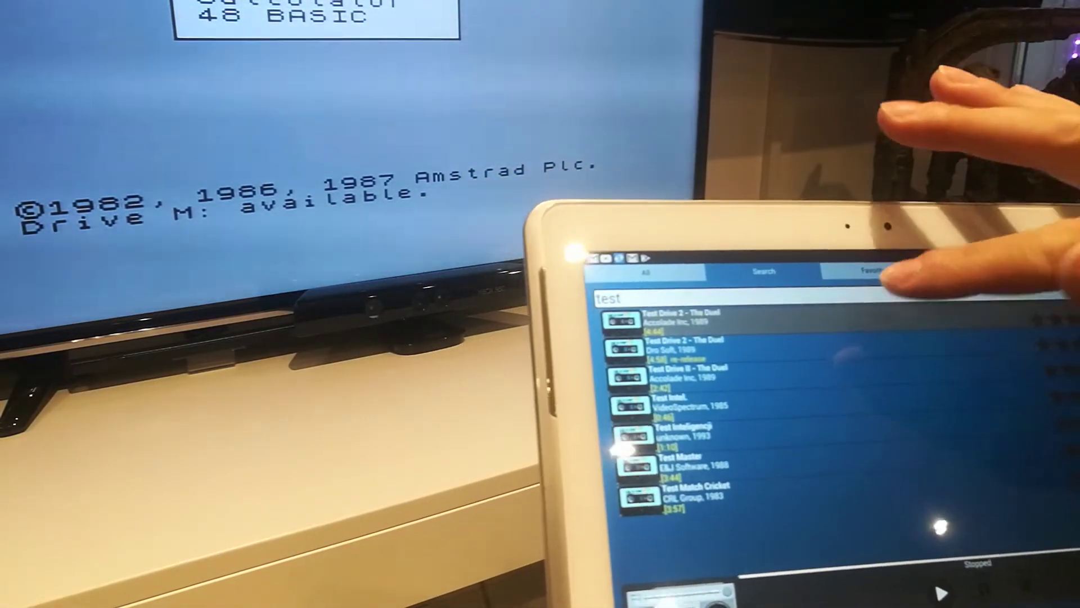
Replace the old 'test' search with 'space invader' and hide the keyboard to see results.
left_click(607, 295)
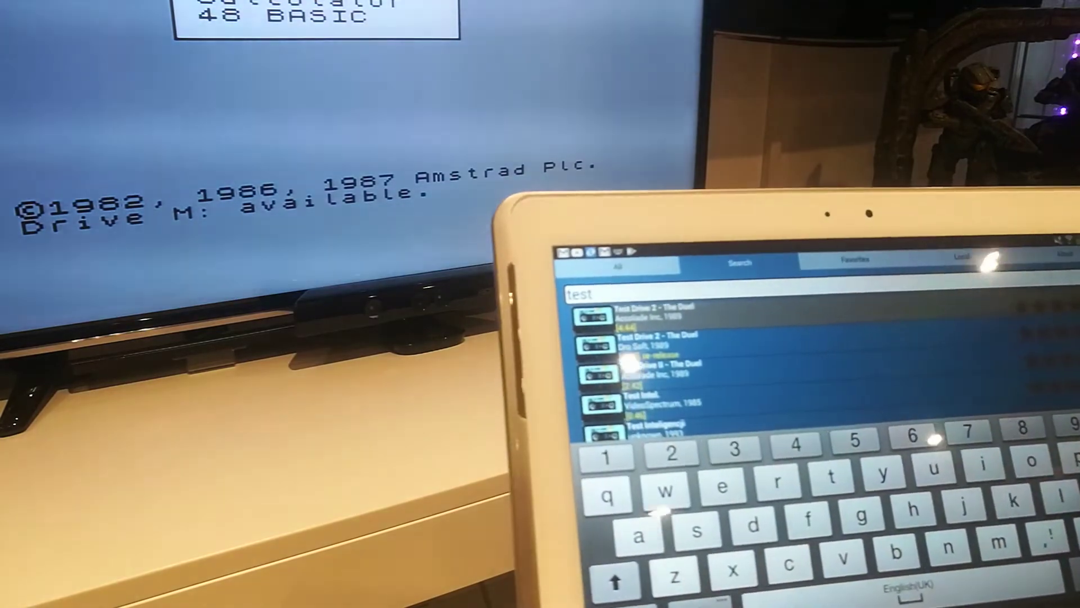
key("BackSpace")
key("BackSpace")
key("BackSpace")
key("BackSpace")
type("s")
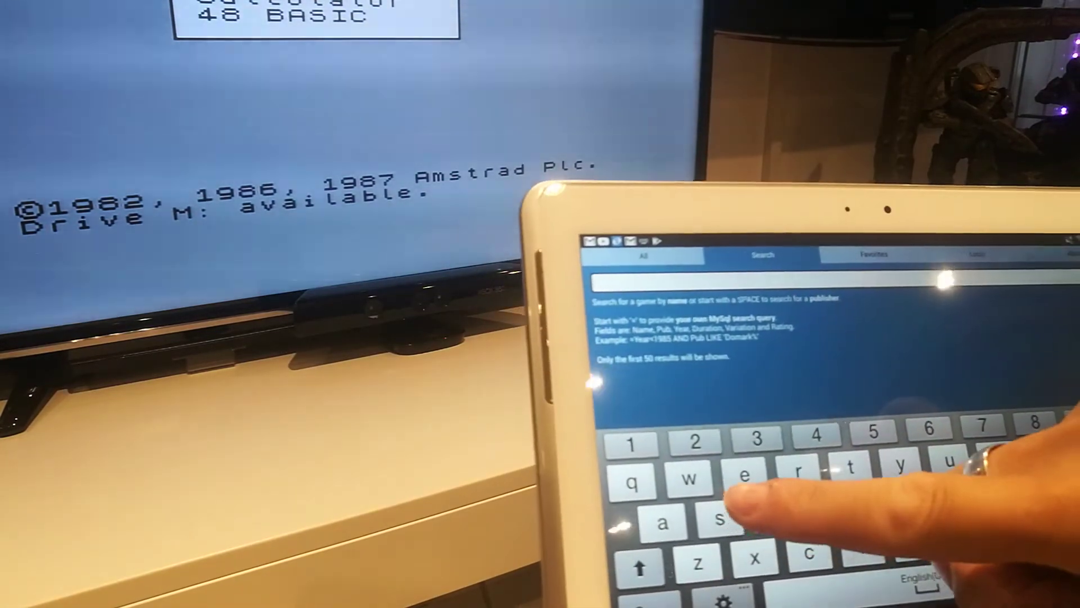
type("pa")
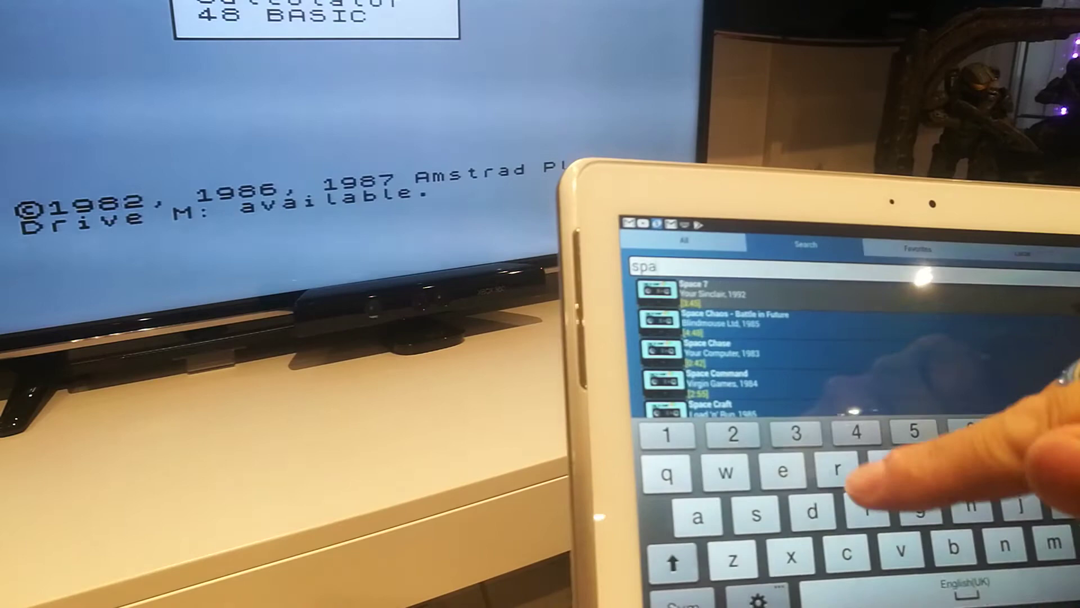
type("ce")
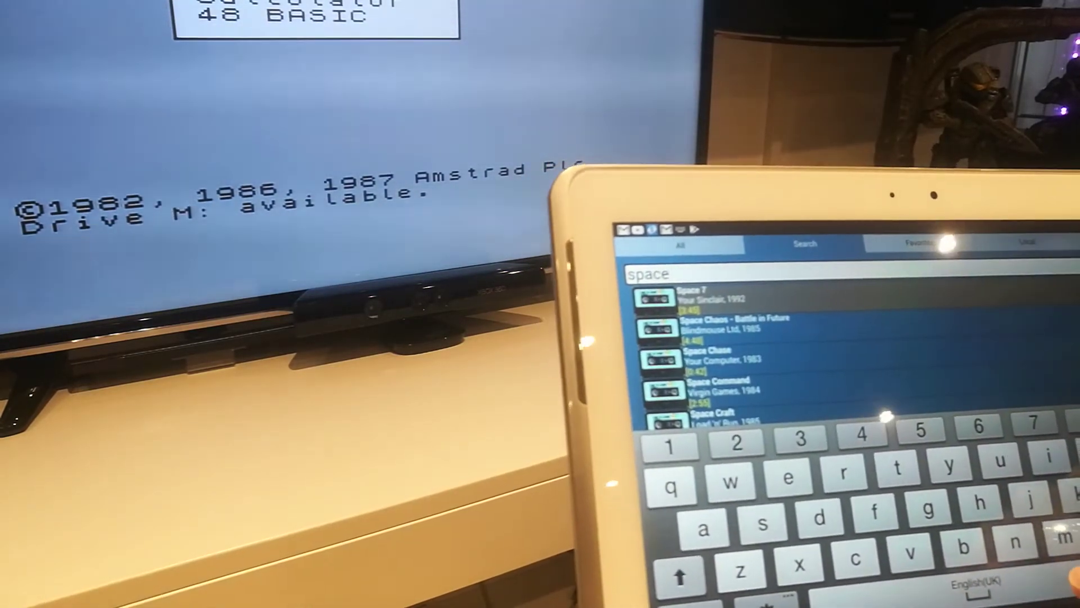
type(" in")
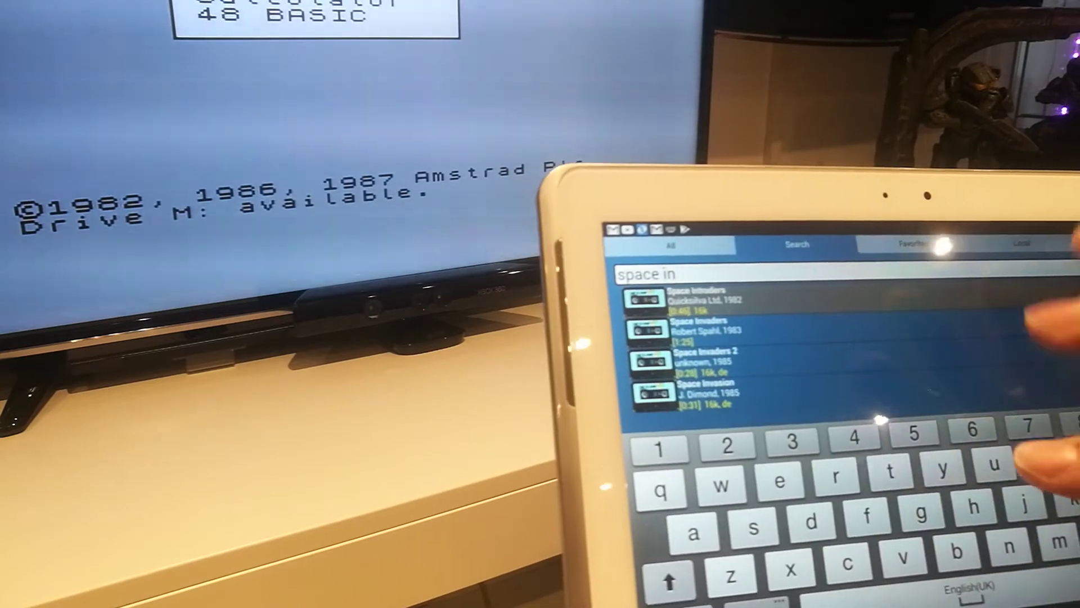
type("va")
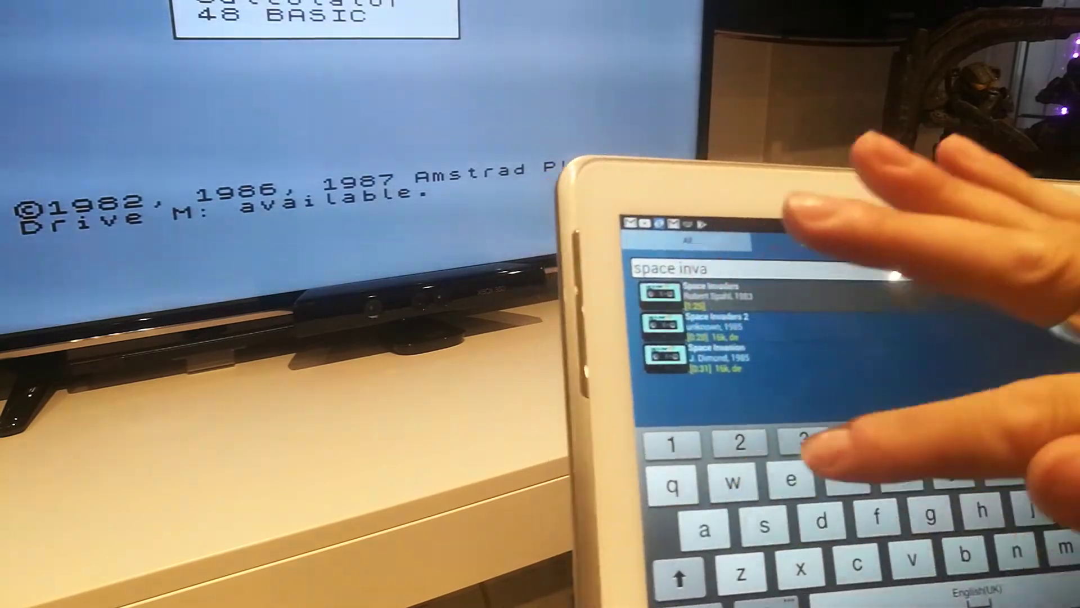
type("der")
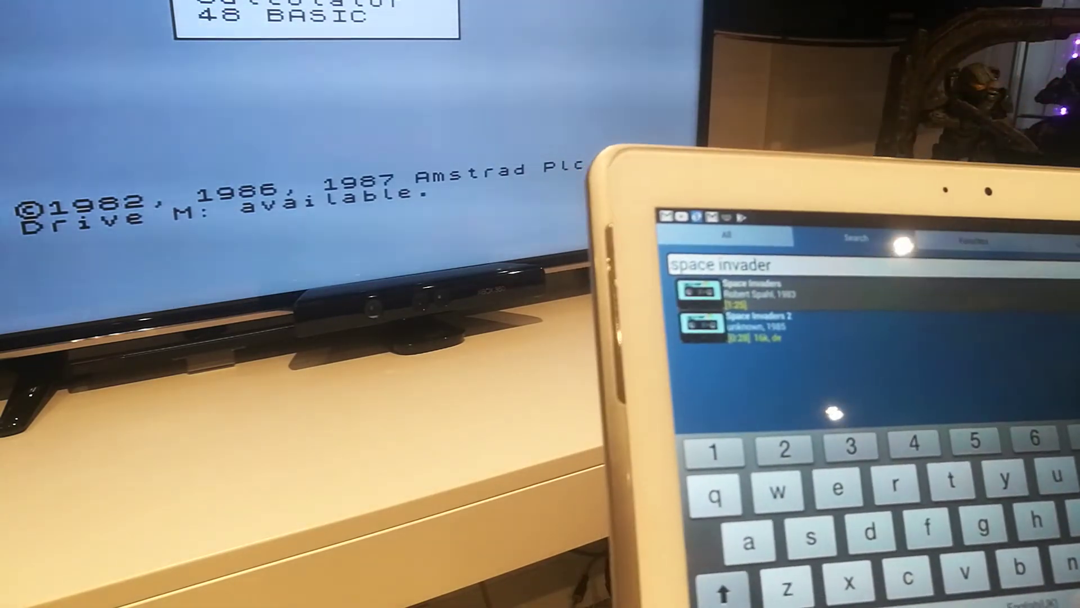
key("Escape")
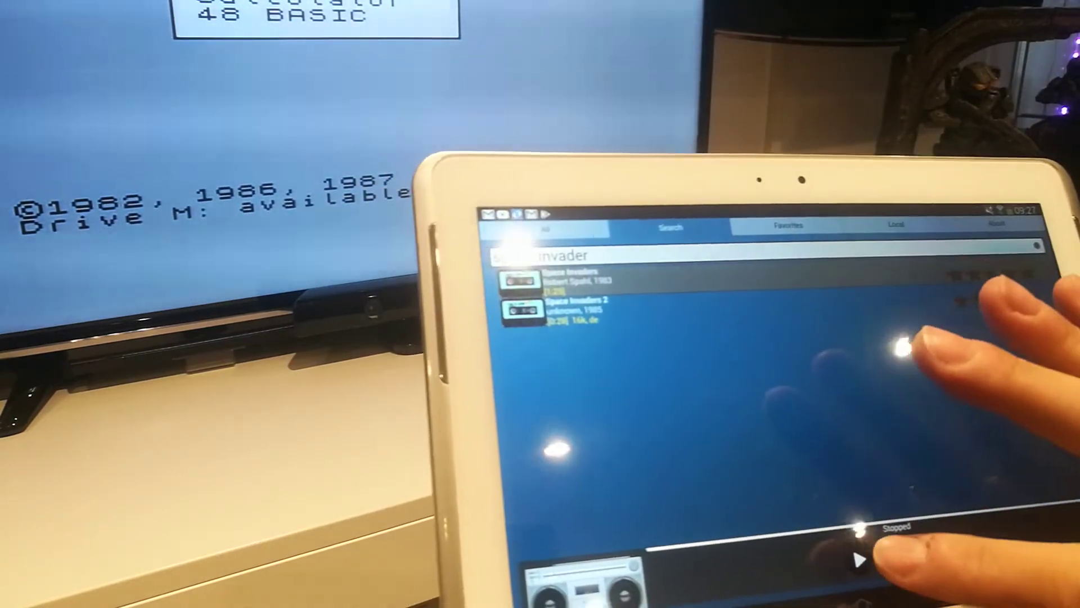
Play the Space Invaders tape briefly, pausing it at about 0:17.
left_click(859, 559)
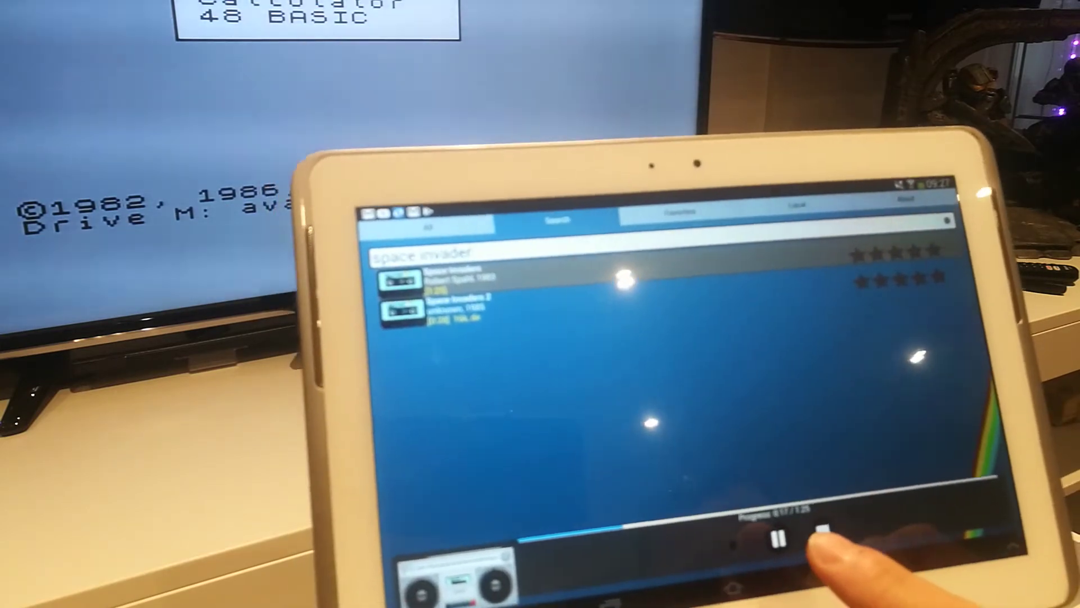
left_click(745, 550)
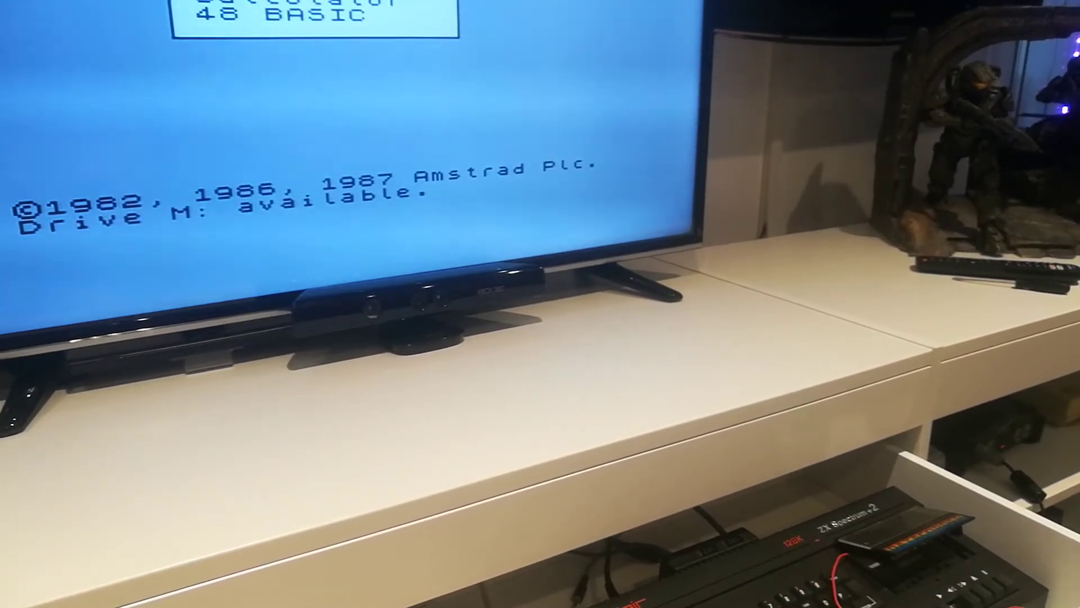
Start the Spectrum's tape loader so Space Invaders loads from the PlayZX audio.
key("Return")
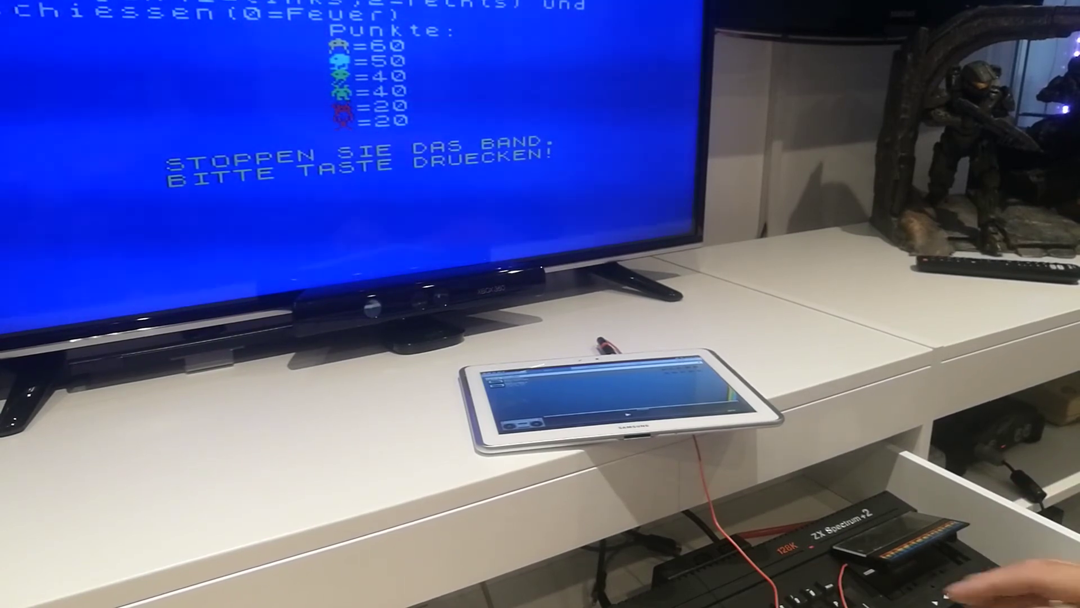
Press a key at the BITTE TASTE DRUECKEN prompt to launch Space Invaders.
key("Return")
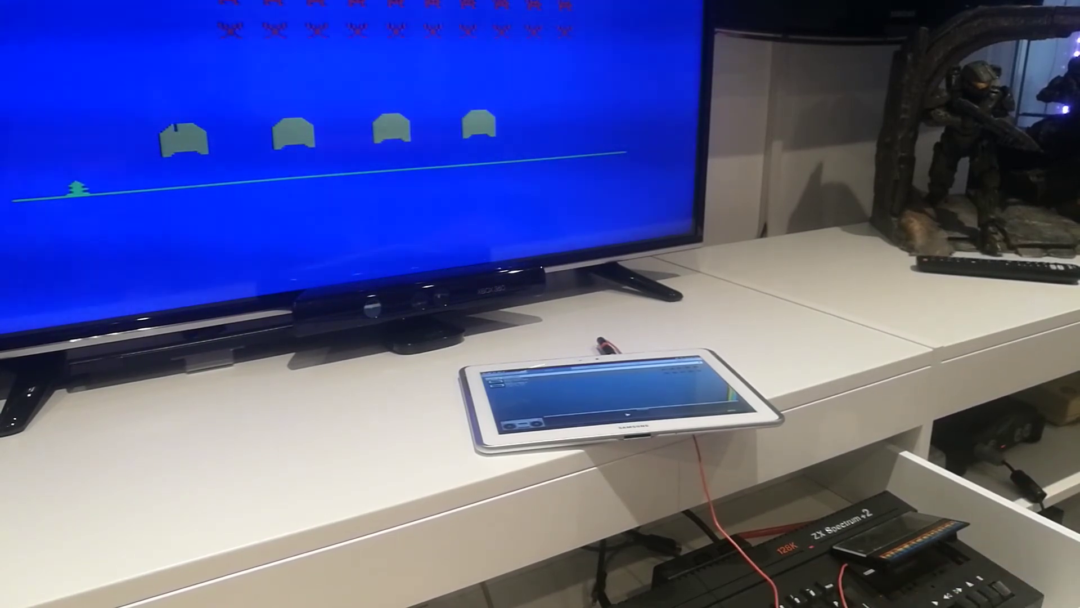